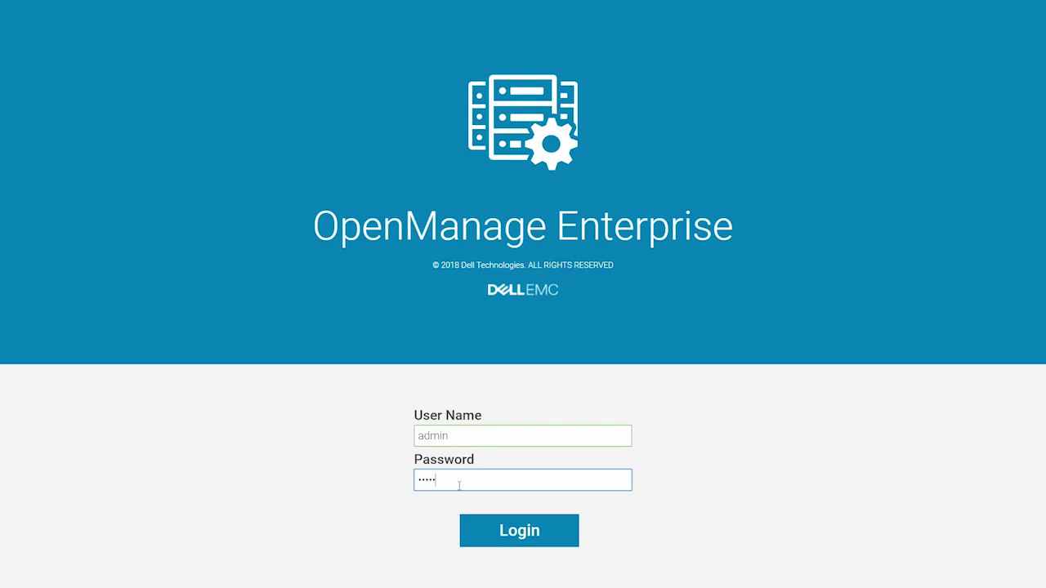
Sign in as admin and view the empty Directory Services list under Application Settings > Users.
{"action": "type", "text": "••••"}
{"action": "left_click", "coordinate": [506, 531]}
{"action": "left_click", "coordinate": [550, 64]}
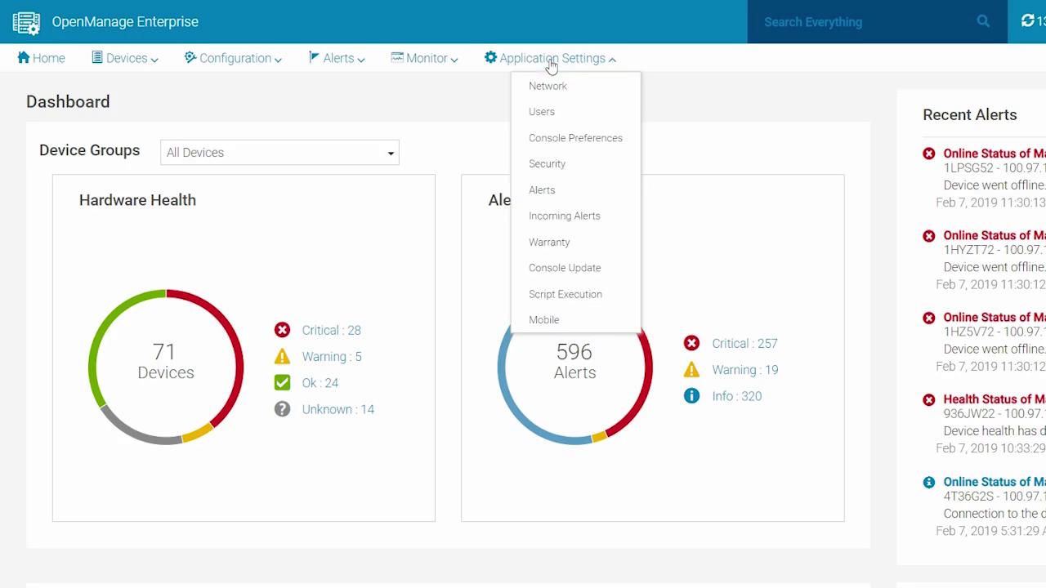
{"action": "left_click", "coordinate": [542, 113]}
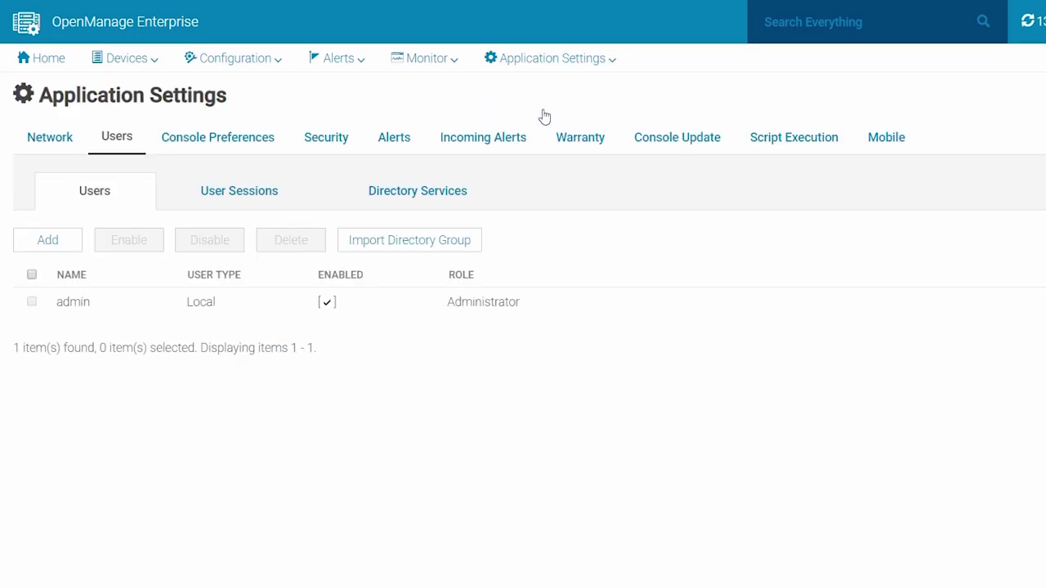
{"action": "left_click", "coordinate": [438, 191]}
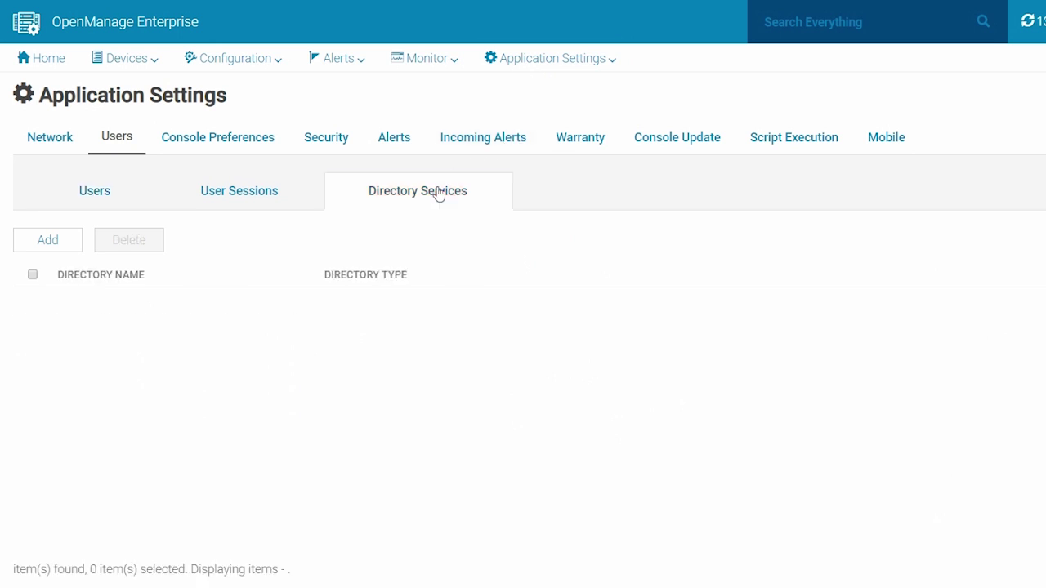
Add an LDAP directory named LDAPtest with domain water.com.
{"action": "left_click", "coordinate": [50, 241]}
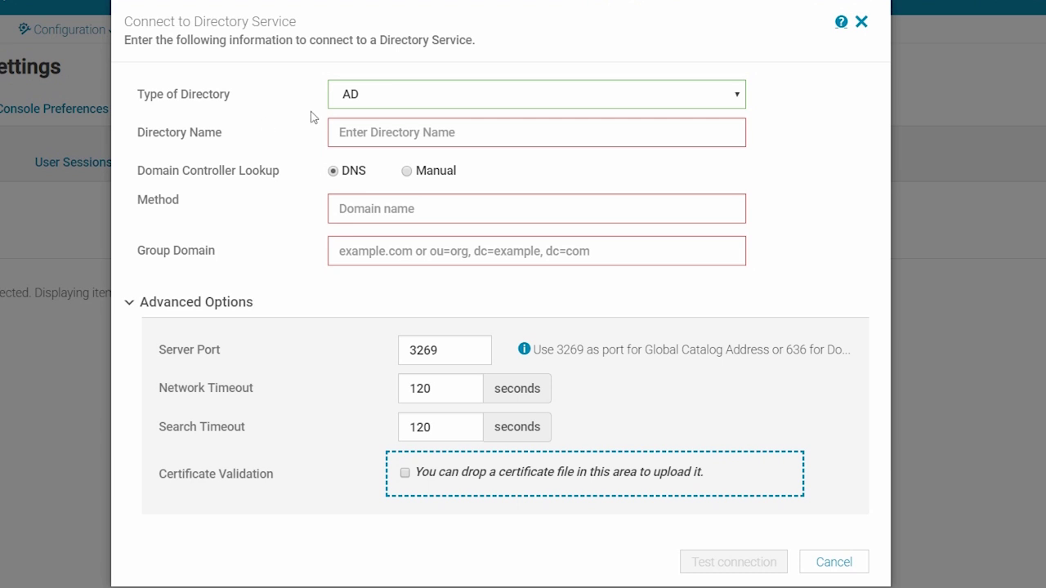
{"action": "left_click", "coordinate": [346, 104]}
{"action": "left_click", "coordinate": [347, 117]}
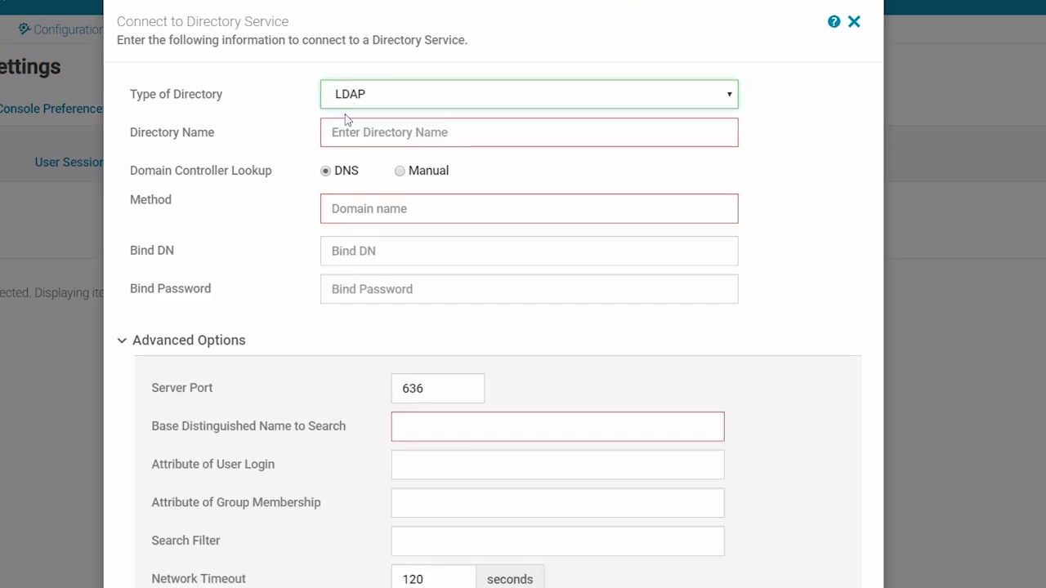
{"action": "left_click", "coordinate": [345, 131]}
{"action": "type", "text": "LDAPtest"}
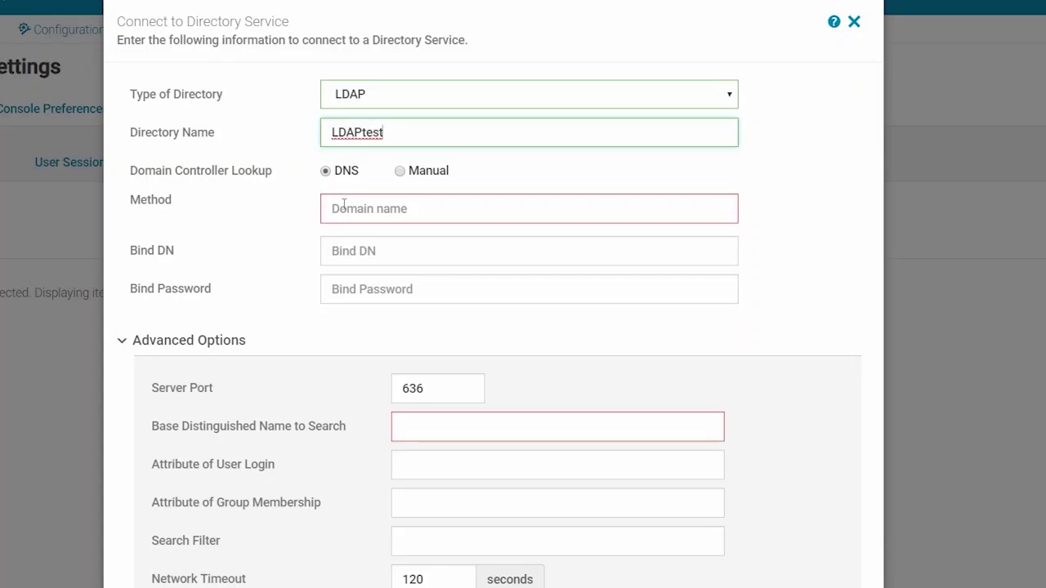
{"action": "left_click", "coordinate": [343, 204]}
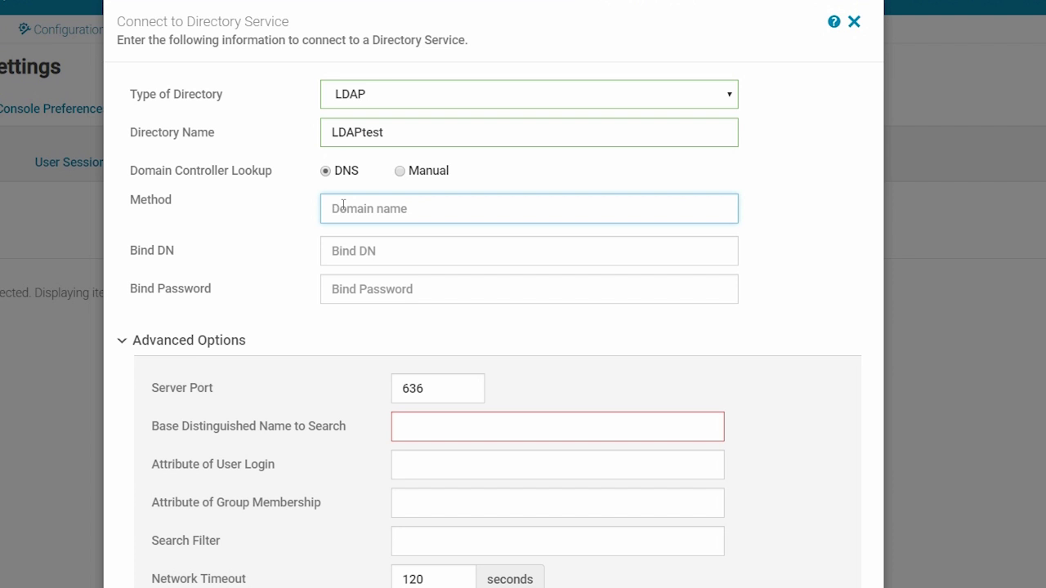
{"action": "type", "text": "water.com"}
{"action": "left_click", "coordinate": [345, 248]}
{"action": "type", "text": "CN=aduser,OU=iDRAC,DC=Water,DC=com"}
{"action": "left_click", "coordinate": [355, 279]}
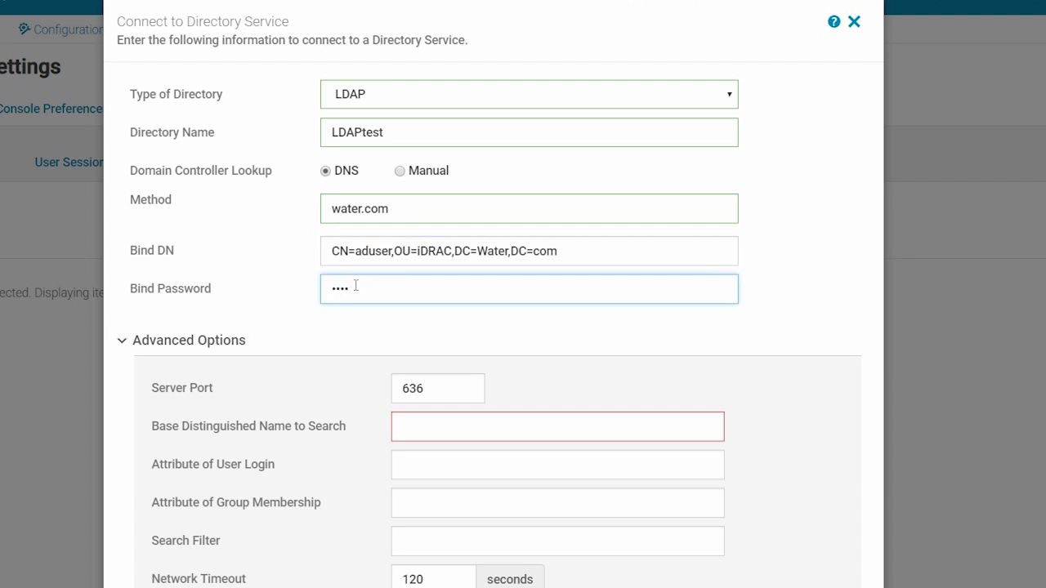
Set base DN dc=water,dc=com, login attribute cn, and the group membership attribute.
{"action": "left_click", "coordinate": [414, 425]}
{"action": "type", "text": "dc=water,dc=com"}
{"action": "left_click", "coordinate": [418, 458]}
{"action": "type", "text": "cn"}
{"action": "left_click", "coordinate": [414, 497]}
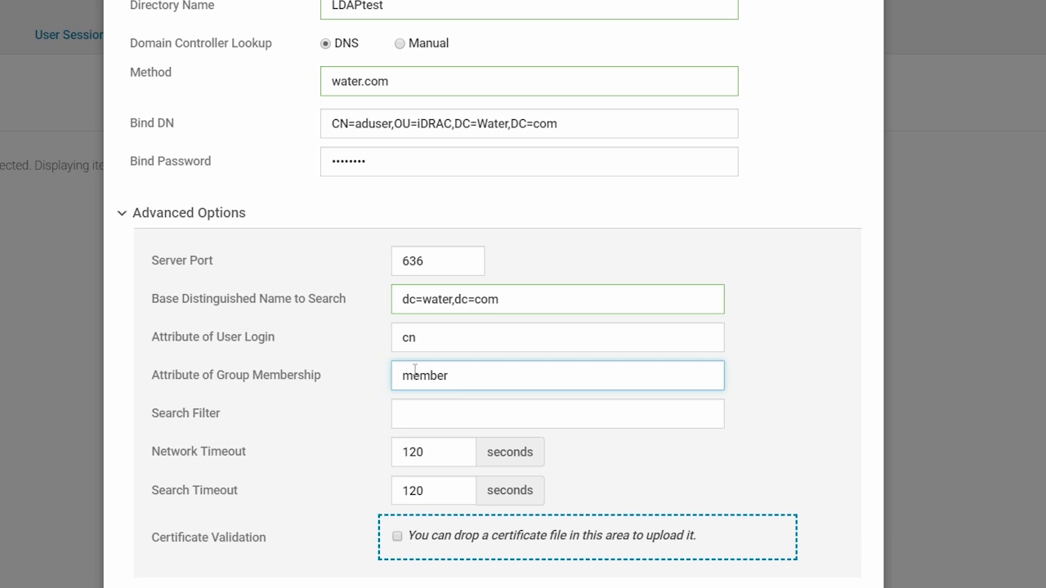
Test the LDAPtest connection with the aduser account and dismiss the success message.
{"action": "scroll", "coordinate": [572, 474], "scroll_direction": "down", "scroll_amount": 2}
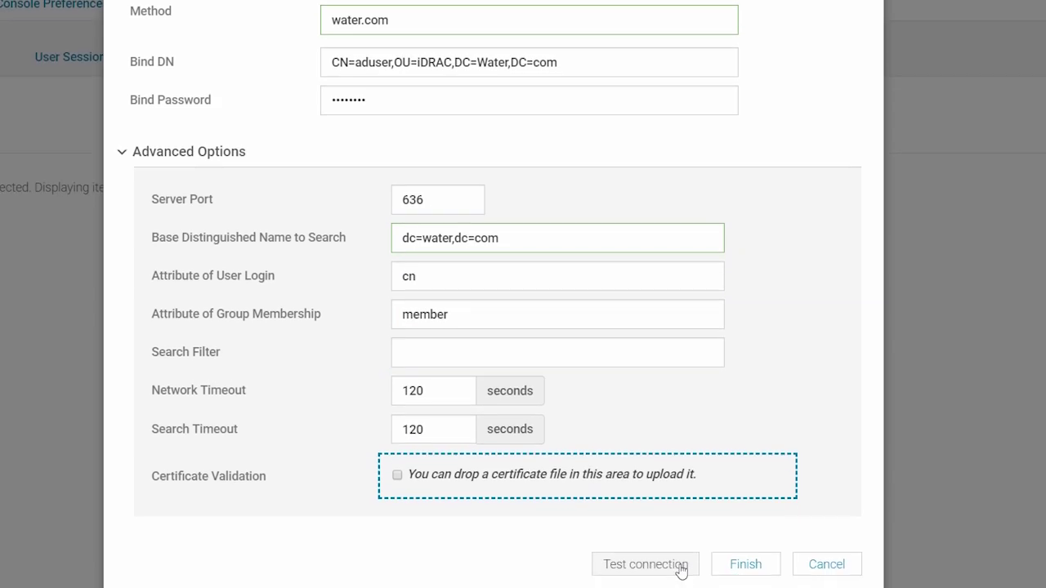
{"action": "left_click", "coordinate": [678, 568]}
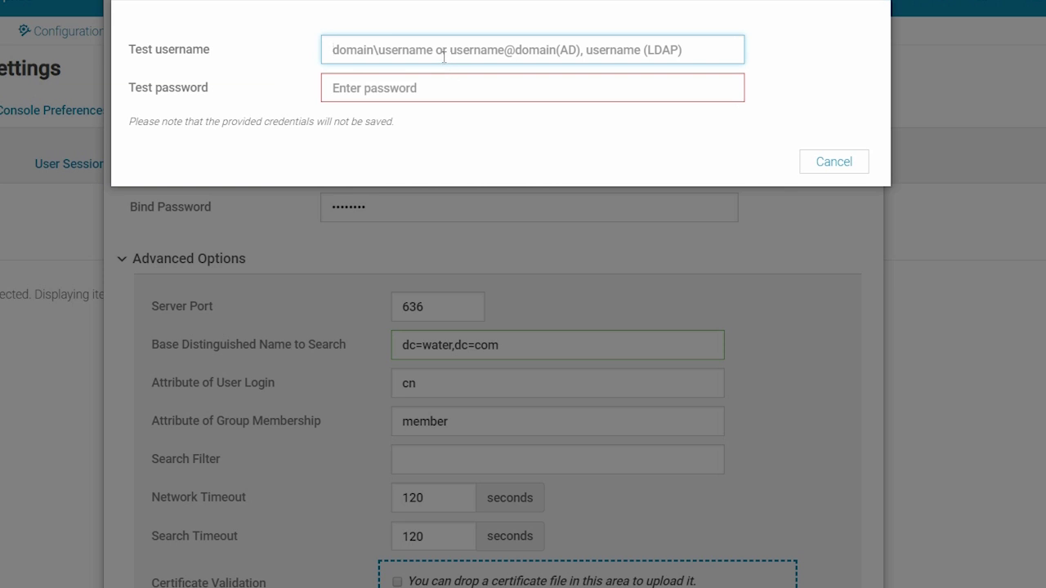
{"action": "type", "text": "aduser"}
{"action": "left_click", "coordinate": [430, 89]}
{"action": "type", "text": "••••••••"}
{"action": "left_click", "coordinate": [734, 161]}
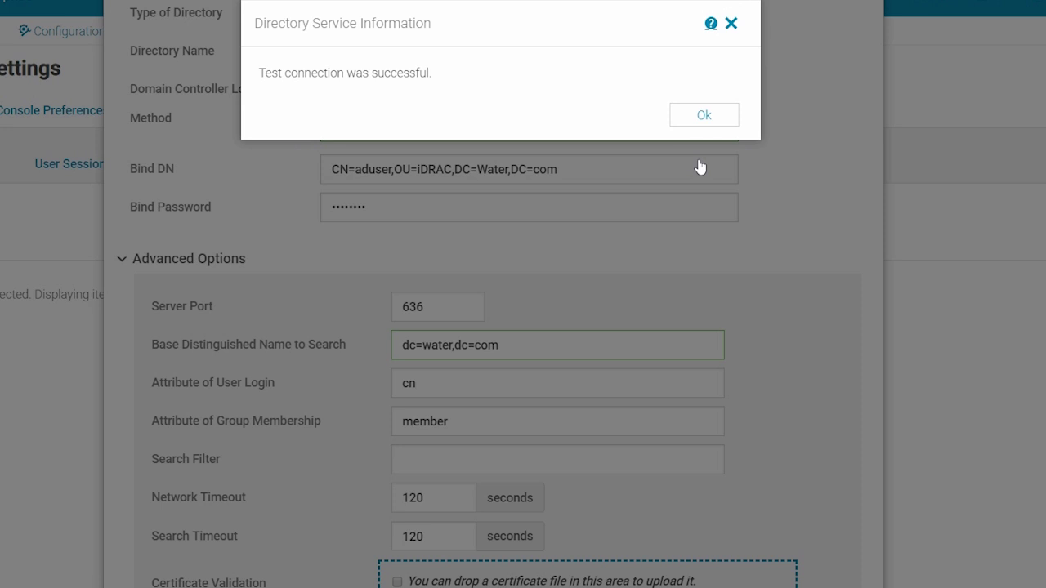
{"action": "left_click", "coordinate": [700, 116]}
{"action": "scroll", "coordinate": [719, 327], "scroll_direction": "down", "scroll_amount": 3}
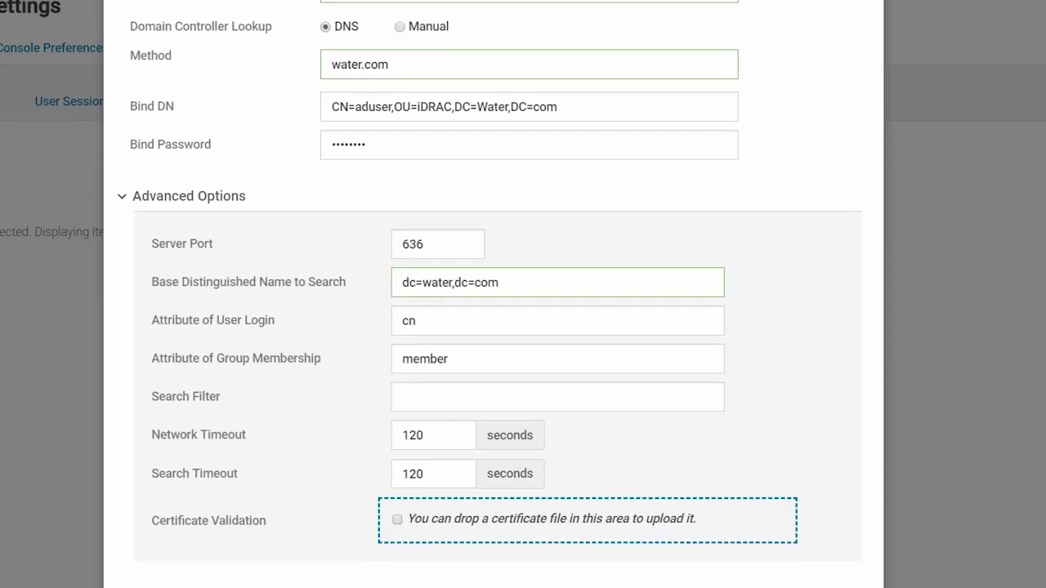
Save the LDAPtest directory and begin a directory group import from the Users list.
{"action": "left_click", "coordinate": [742, 568]}
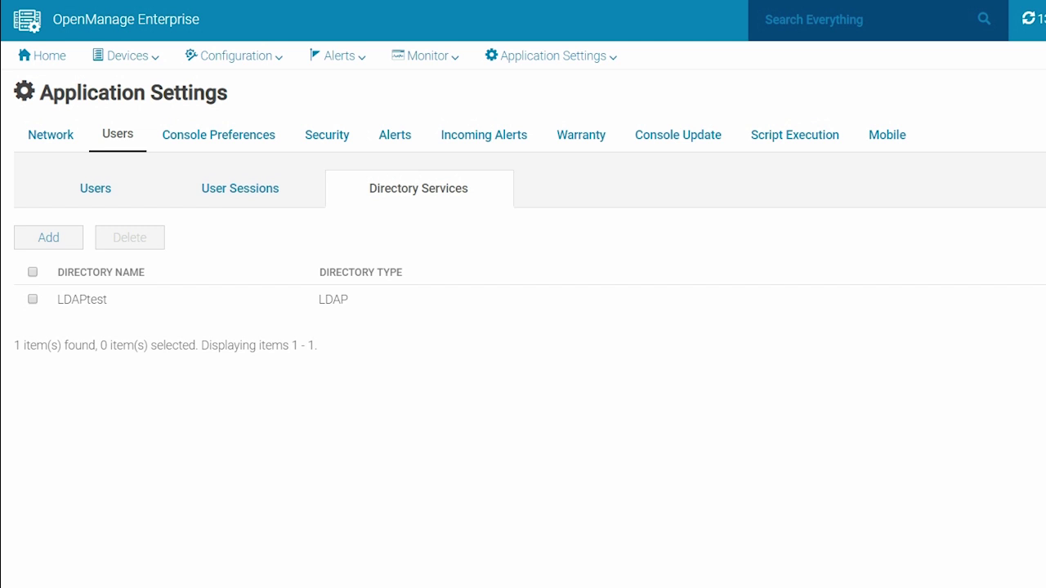
{"action": "left_click", "coordinate": [92, 197]}
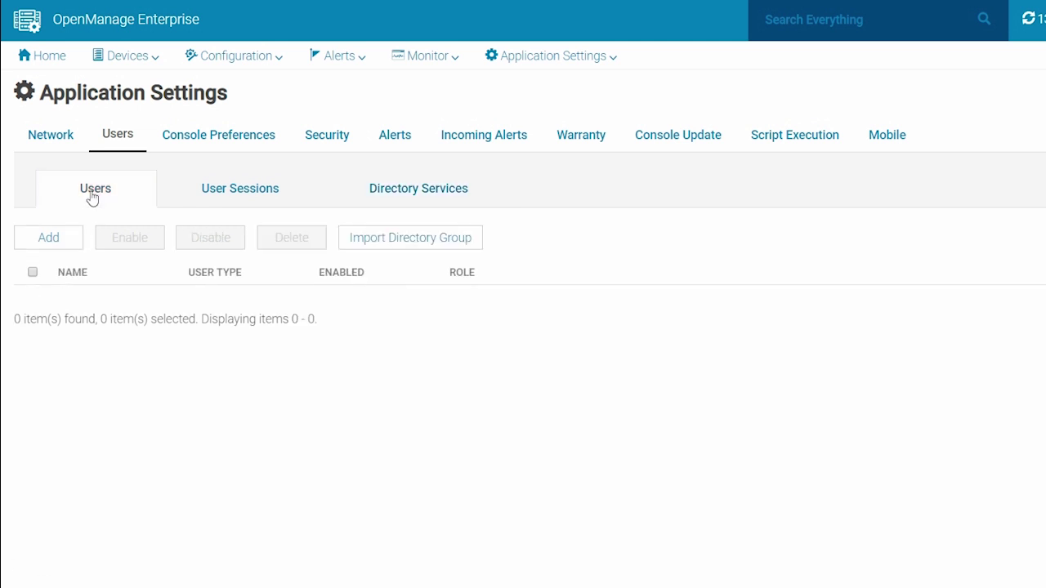
{"action": "left_click", "coordinate": [341, 238]}
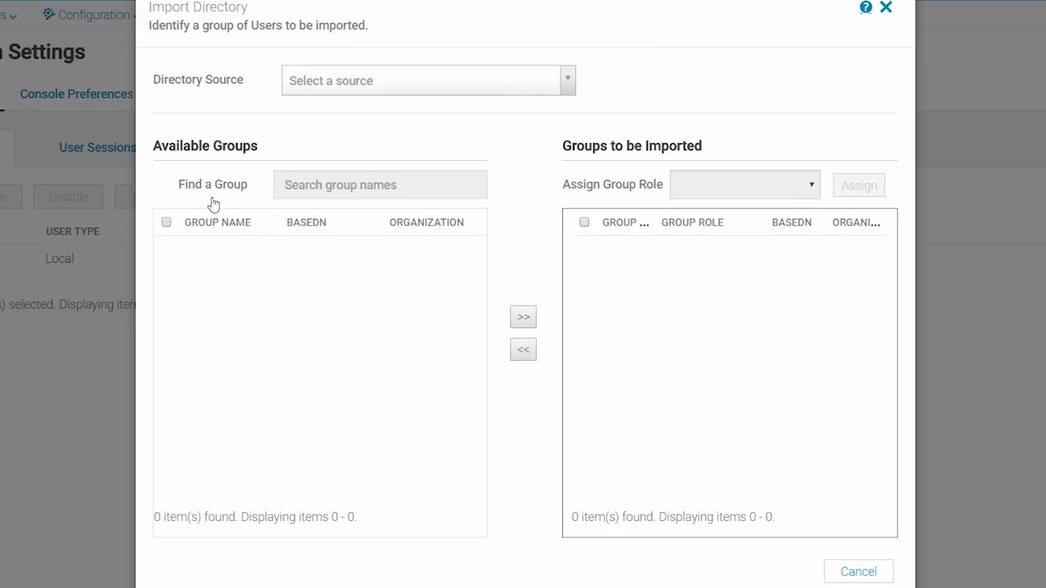
Choose LDAPtest as the import source, authenticated with the aduser credentials.
{"action": "left_click", "coordinate": [368, 85]}
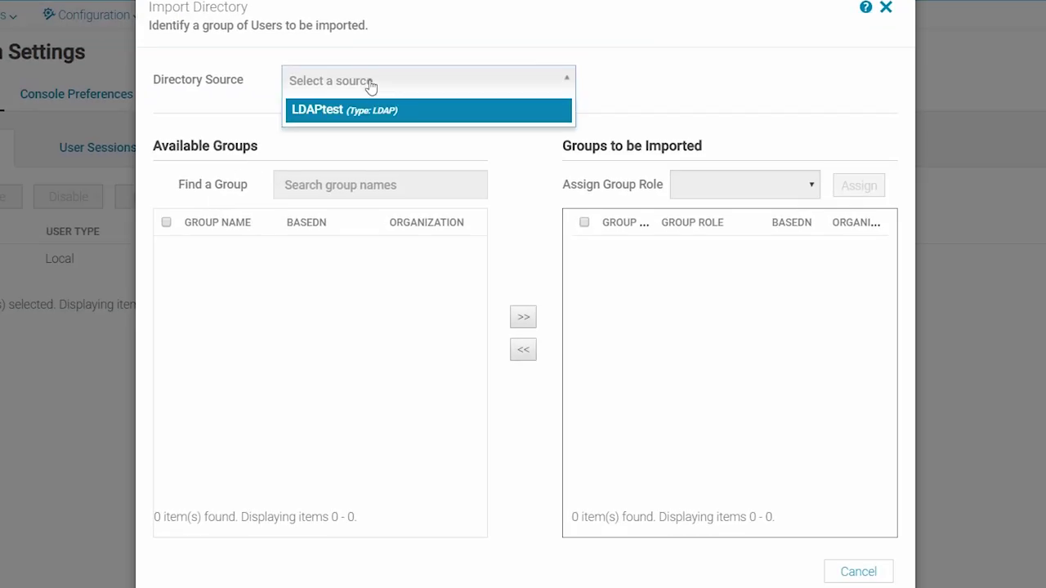
{"action": "left_click", "coordinate": [355, 110]}
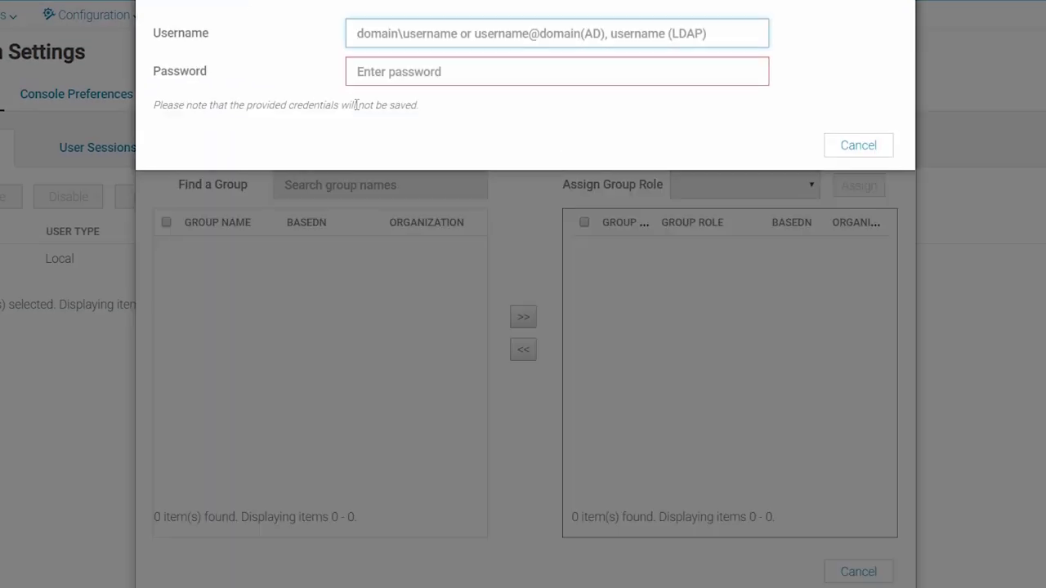
{"action": "type", "text": "aduser"}
{"action": "key", "text": "Tab"}
{"action": "type", "text": "********"}
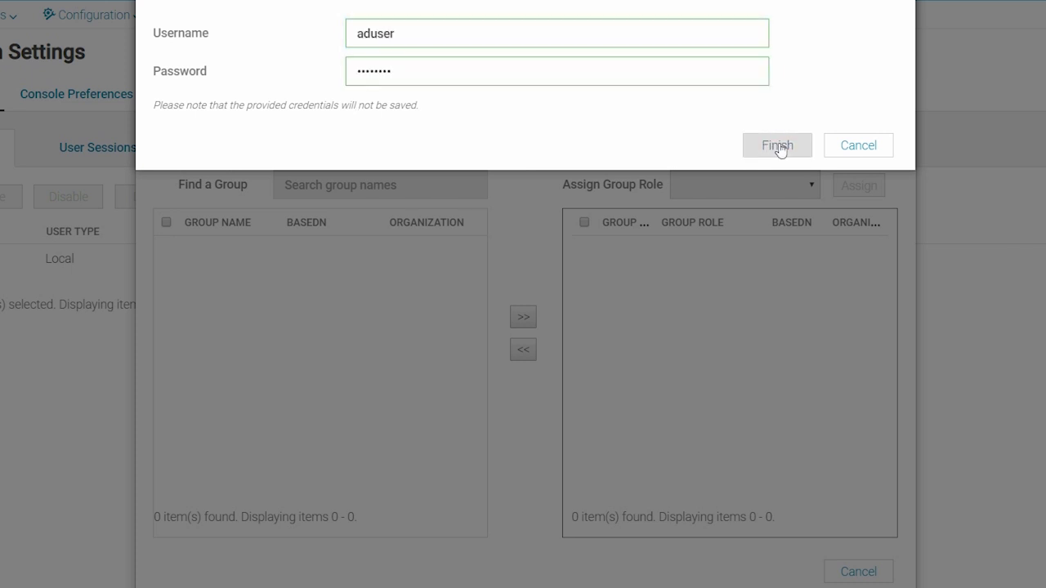
{"action": "left_click", "coordinate": [776, 146]}
Search groups for 'admin' and queue ADMIN-GROUP for import.
{"action": "left_click", "coordinate": [423, 178]}
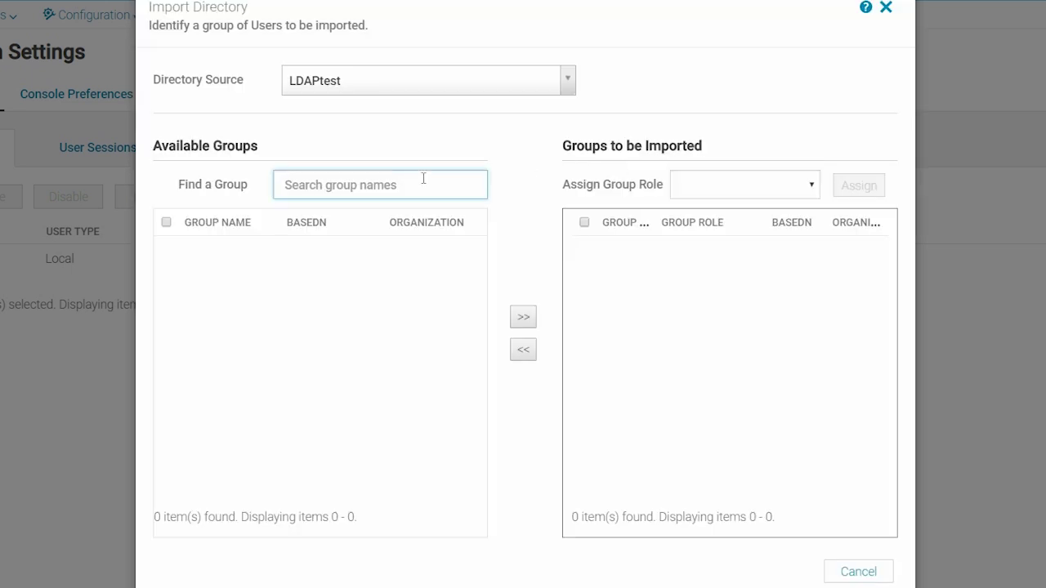
{"action": "type", "text": "admin"}
{"action": "left_click", "coordinate": [354, 249]}
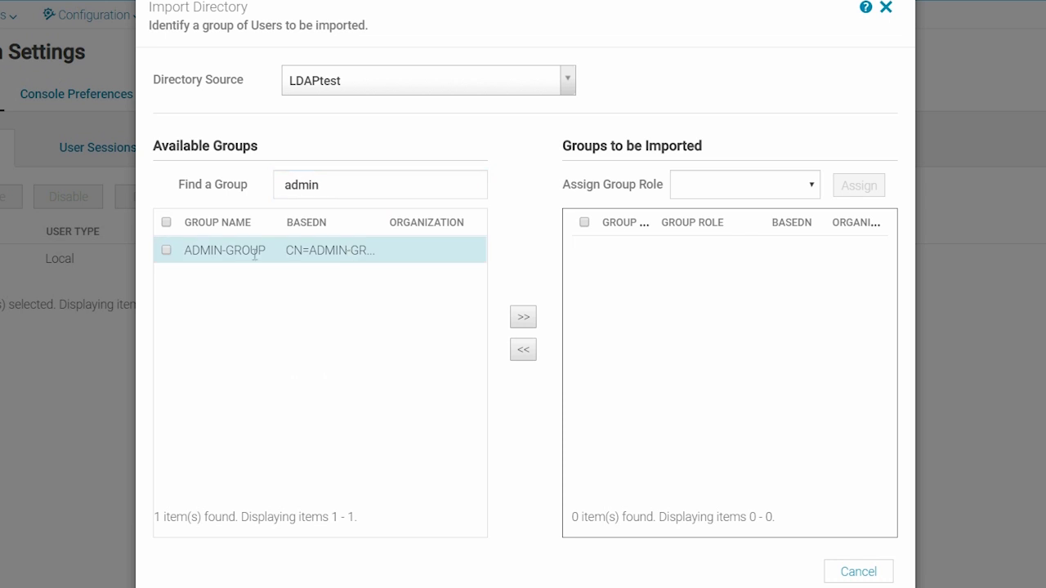
{"action": "left_click", "coordinate": [166, 250]}
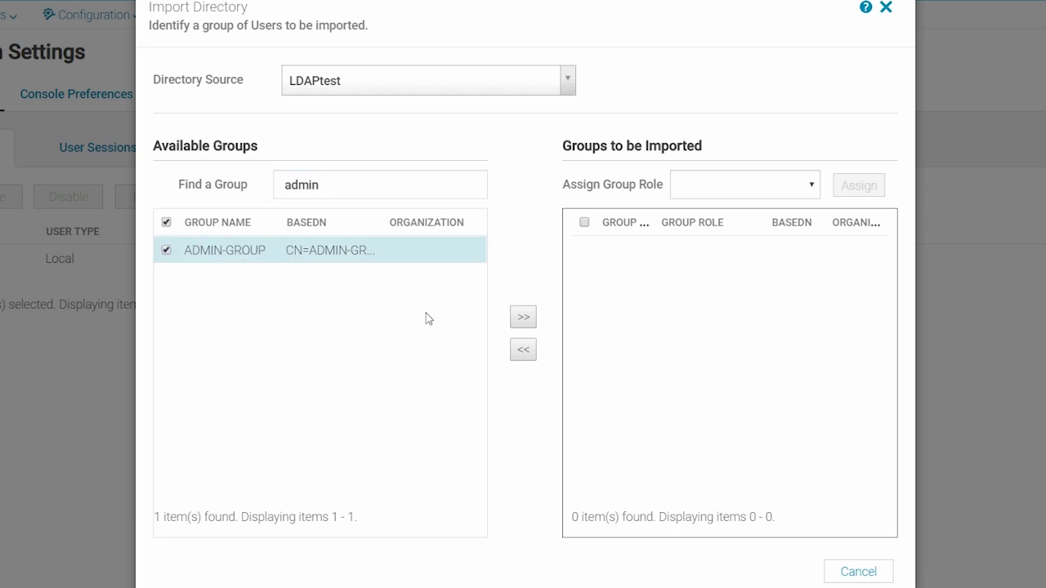
{"action": "left_click", "coordinate": [535, 324]}
Assign ADMIN-GROUP the Administrator role and run the import.
{"action": "left_click", "coordinate": [584, 250]}
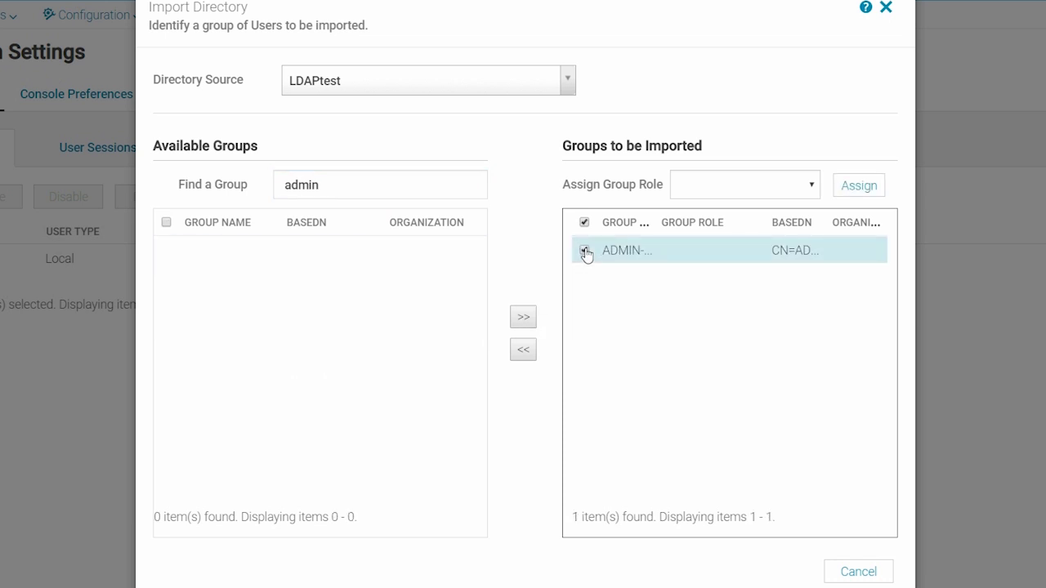
{"action": "left_click", "coordinate": [742, 186]}
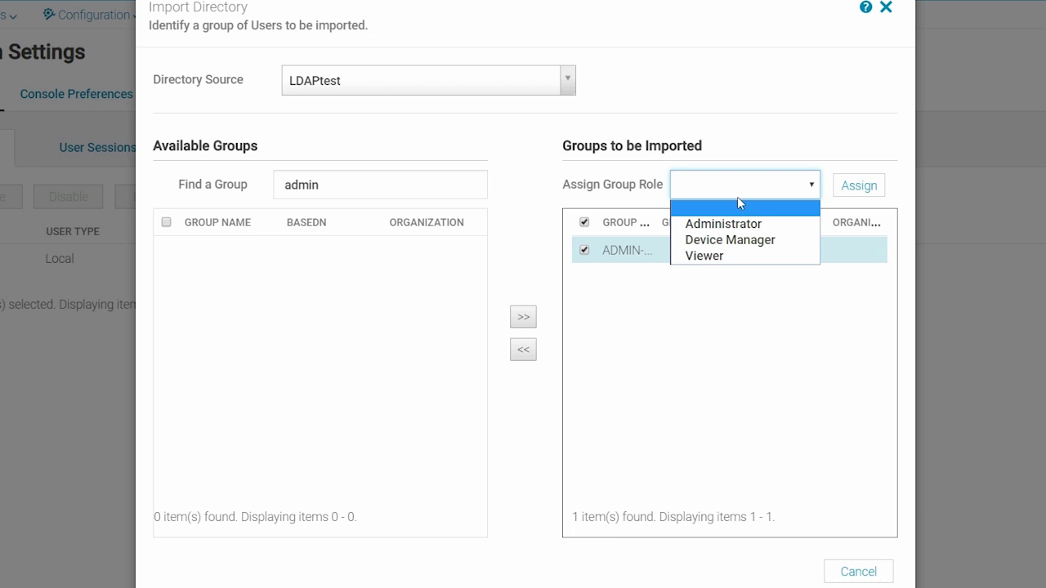
{"action": "left_click", "coordinate": [723, 224]}
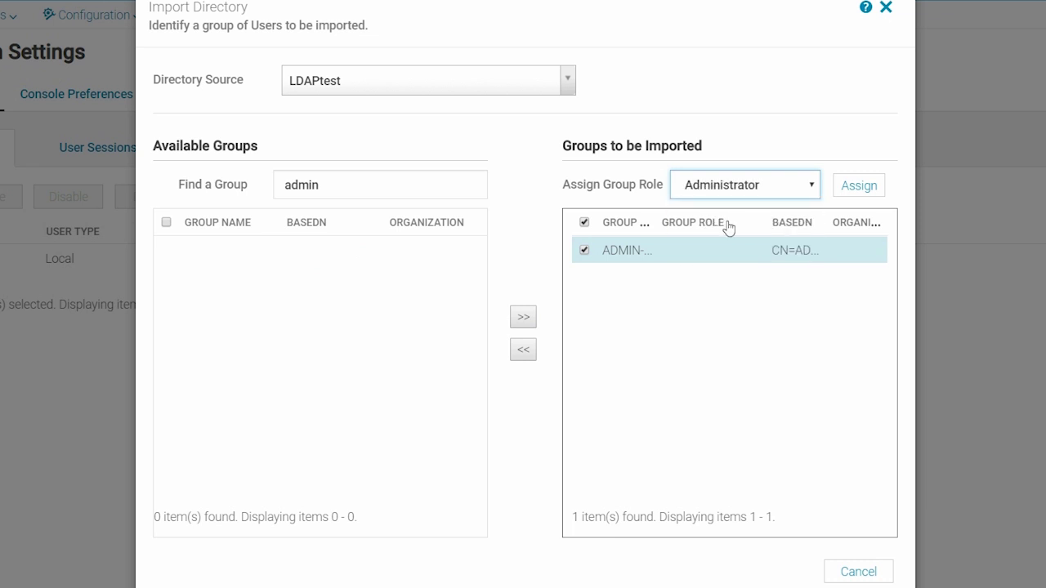
{"action": "left_click", "coordinate": [858, 197]}
{"action": "left_click", "coordinate": [775, 571]}
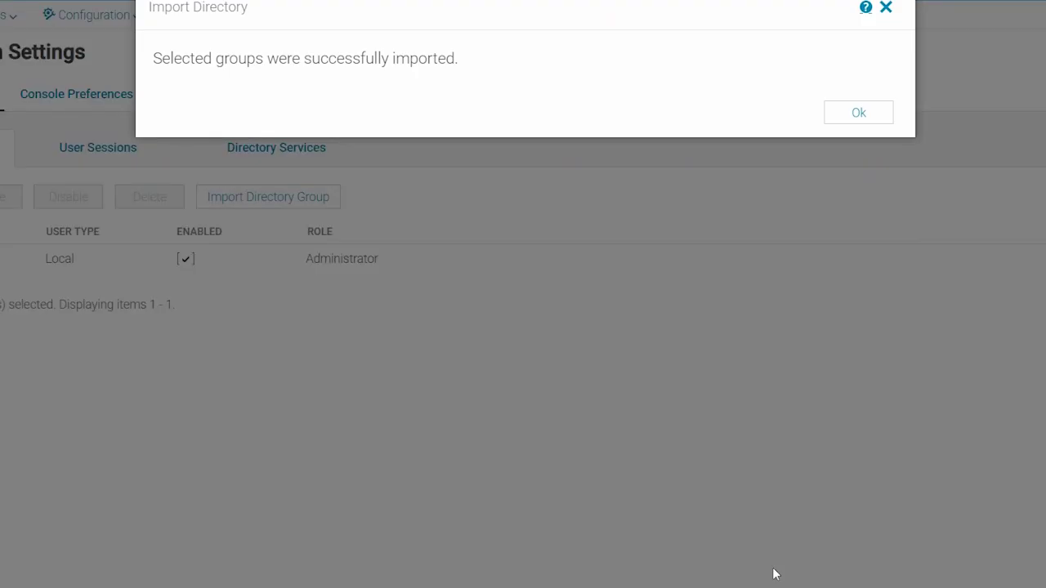
Dismiss the 'Selected groups were successfully imported' confirmation.
{"action": "left_click", "coordinate": [858, 115]}
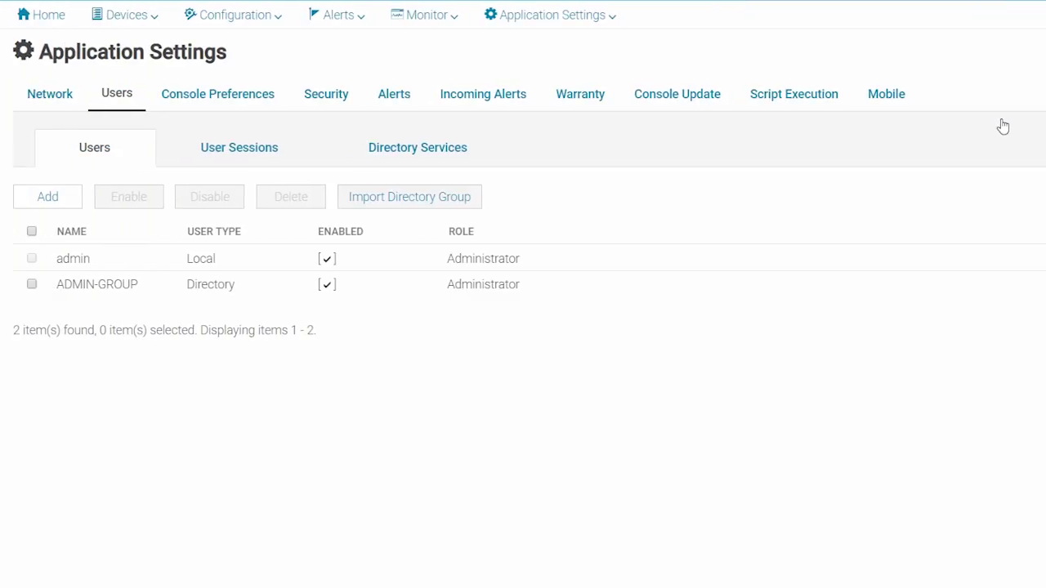